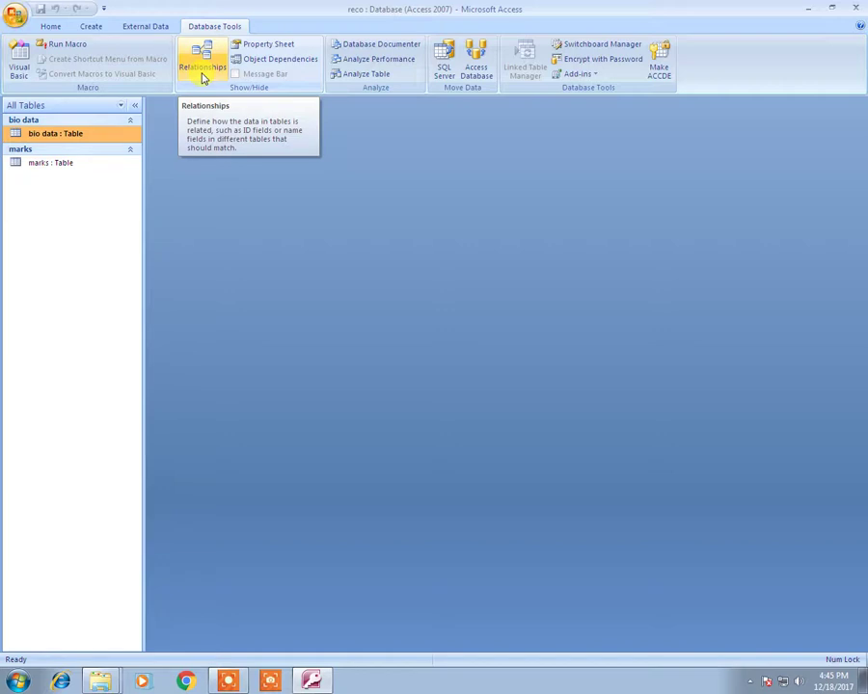
Open the bio data table and fill in the sname field with the student names for roll numbers 2, 3 and 4.
double_click(80, 135)
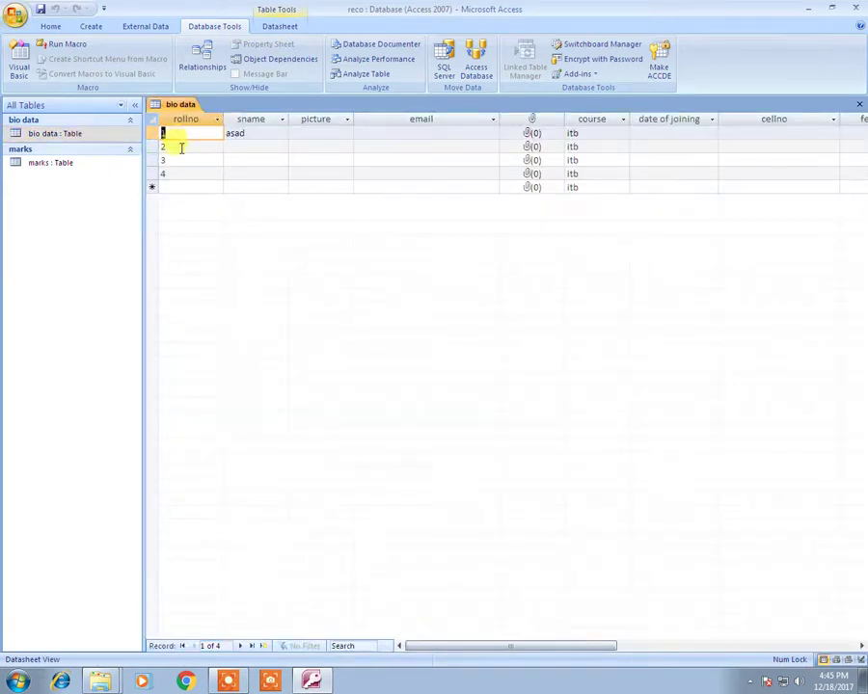
click(244, 145)
text(ali)
key(Down)
text(anas)
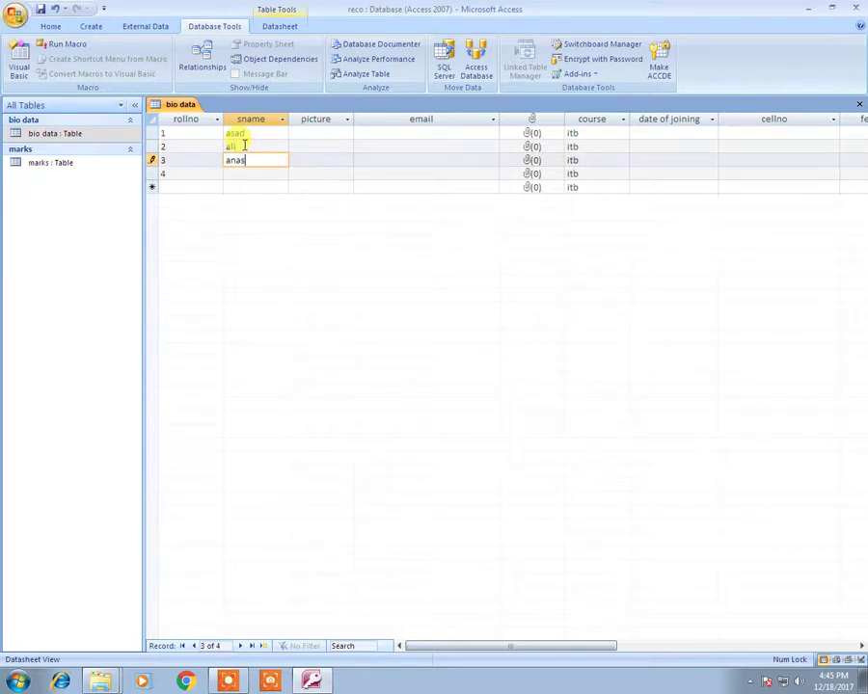
key(Down)
text(ab)
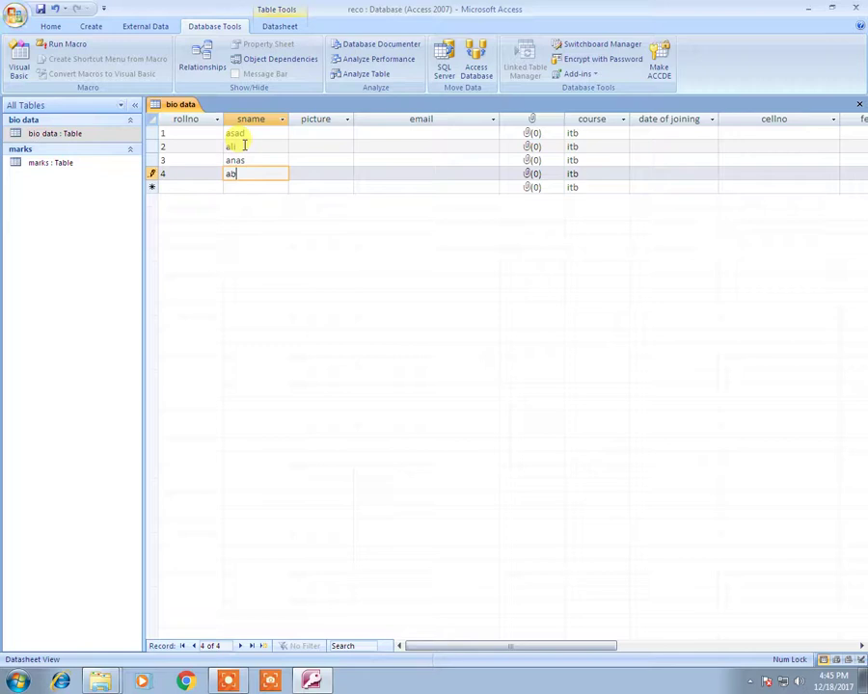
text(dulla)
key(Down)
key(Up)
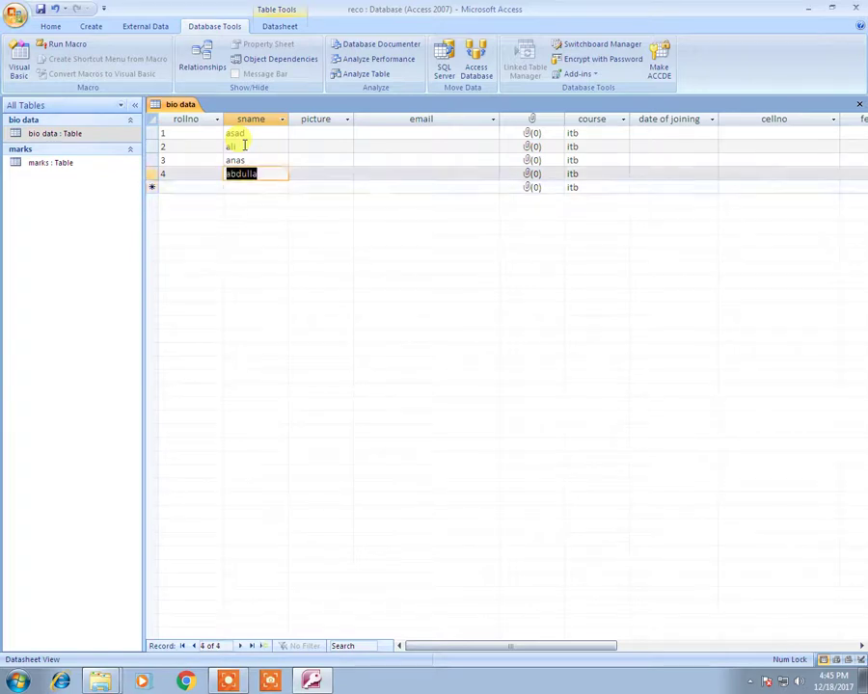
Re-enter the student name in the roll number 4 record and close the bio data table.
key(Right)
key(Left)
text(a)
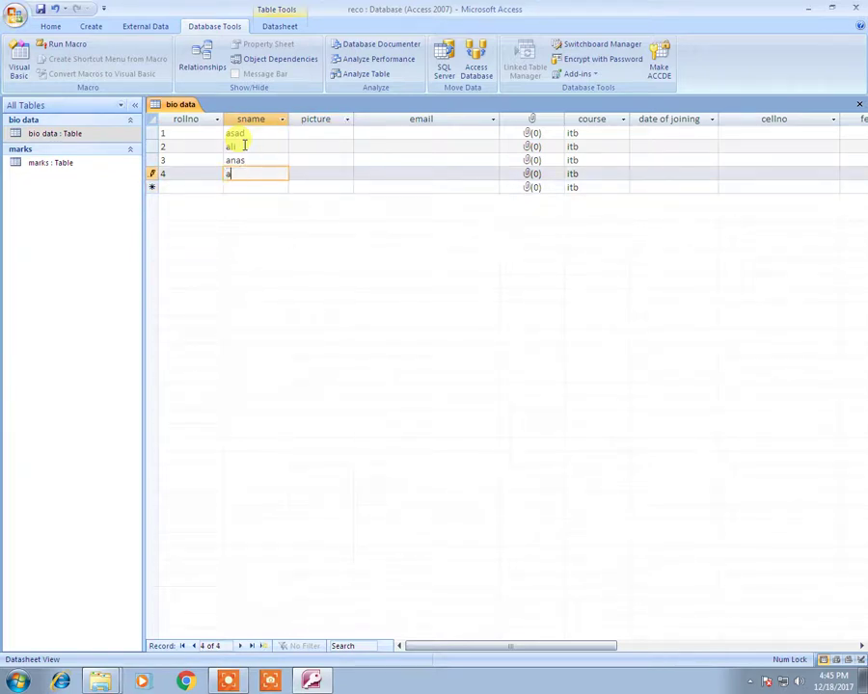
text(bdulla)
key(Down)
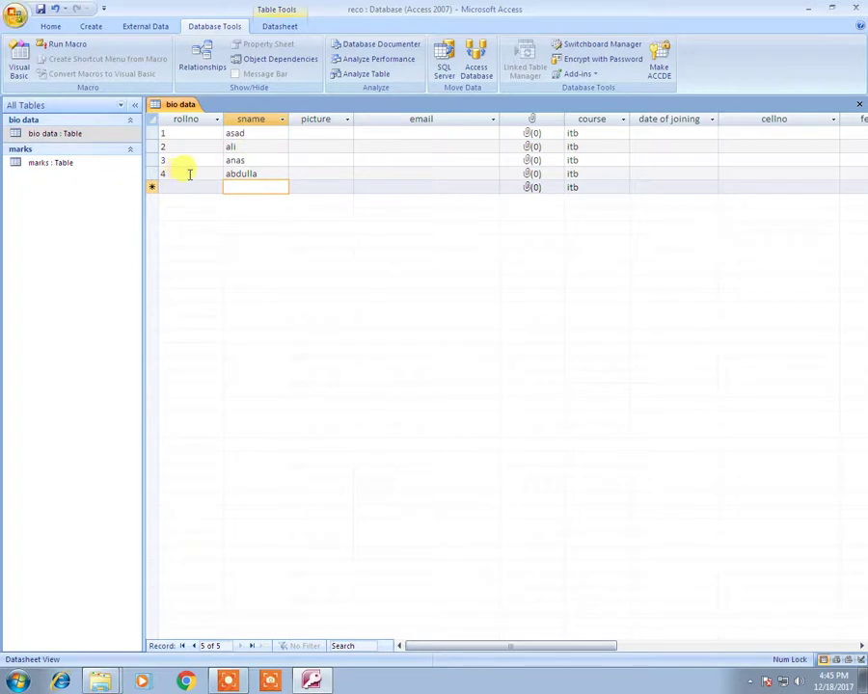
click(859, 104)
Open the marks table and add a new record with rollno 10 and an urdu mark of 98.
double_click(80, 165)
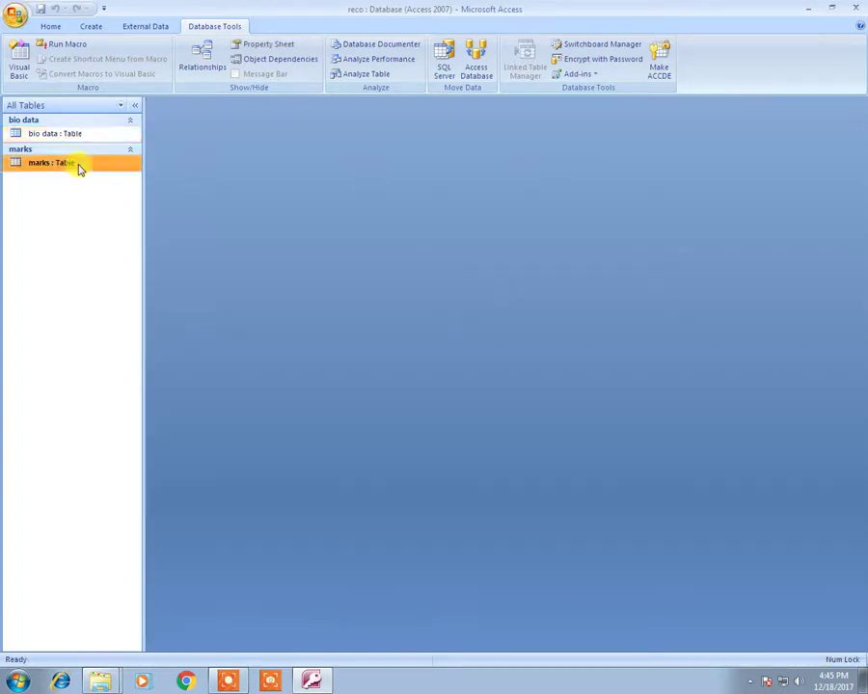
click(179, 160)
text(10)
key(Tab)
text(98)
key(Down)
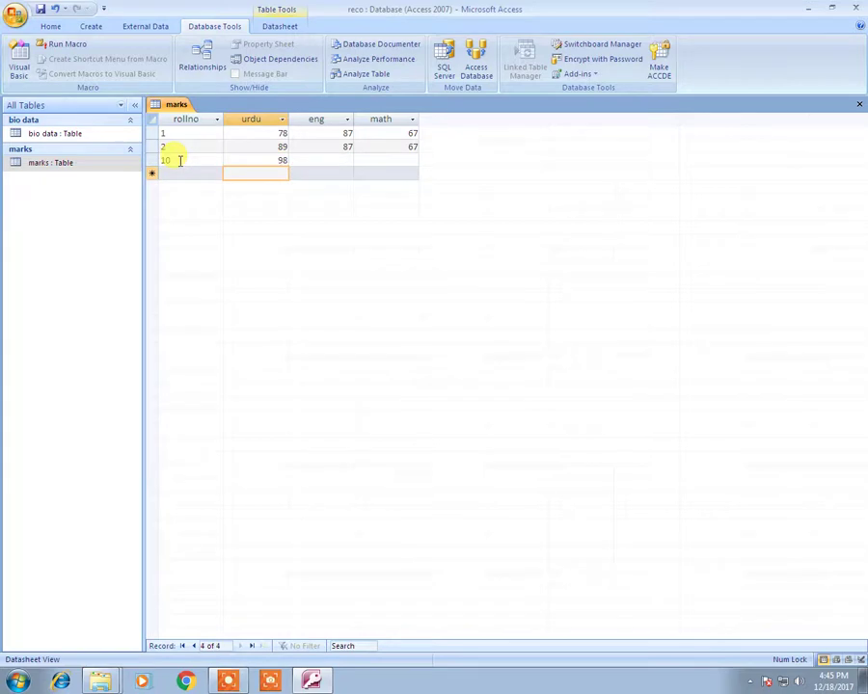
Complete the rollno 10 record with an eng mark of 65 and a math mark of 75, and close the marks table.
key(Up)
key(Tab)
text(65)
key(Tab)
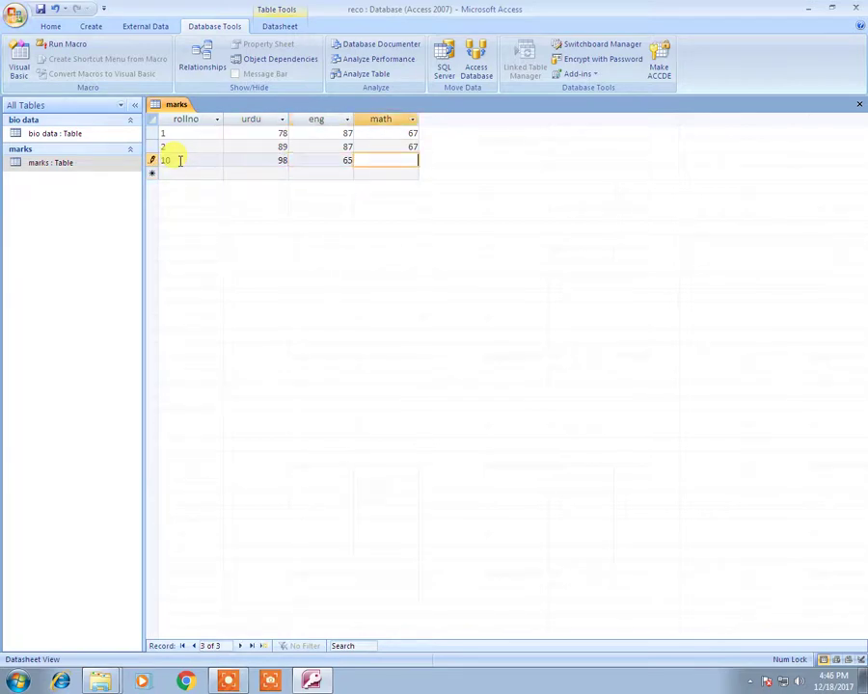
text(75)
key(Down)
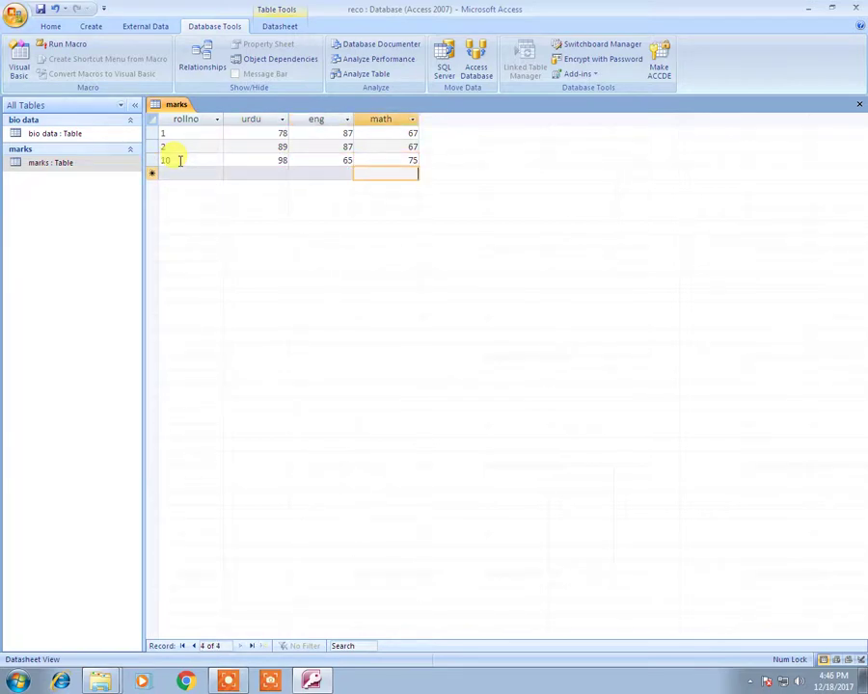
click(179, 161)
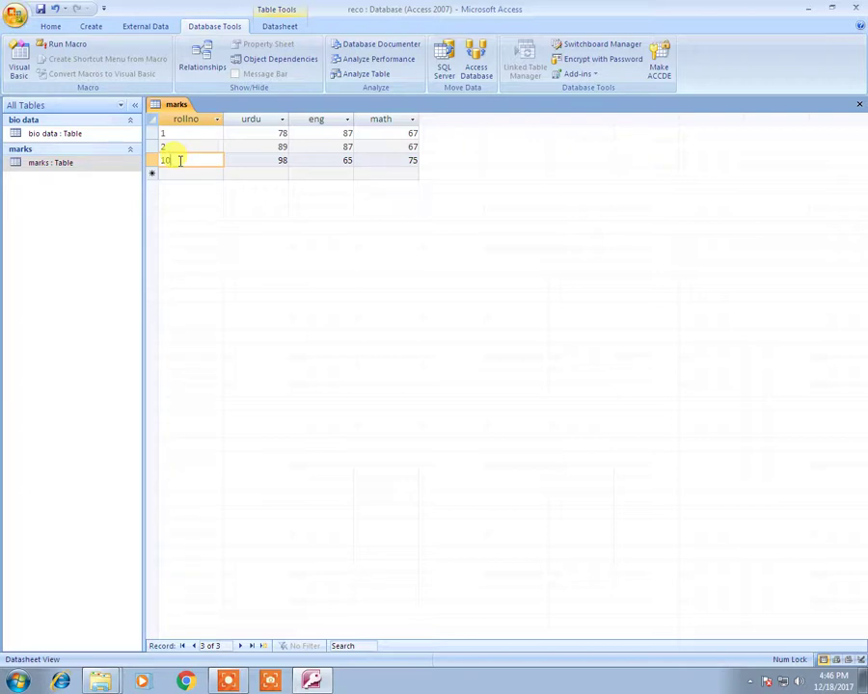
click(859, 106)
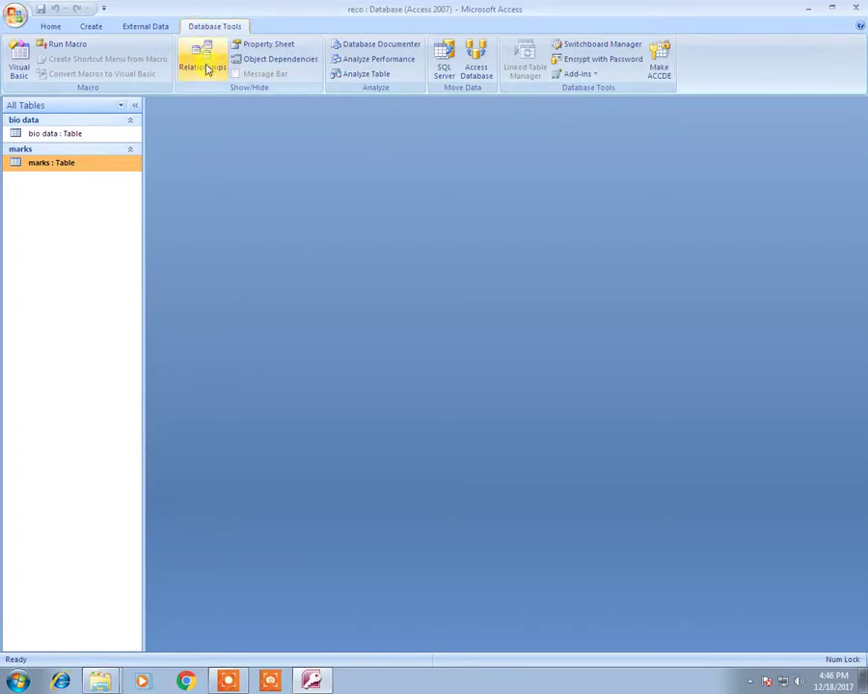
Open the Relationships window and add both the bio data and marks tables to the layout.
click(204, 64)
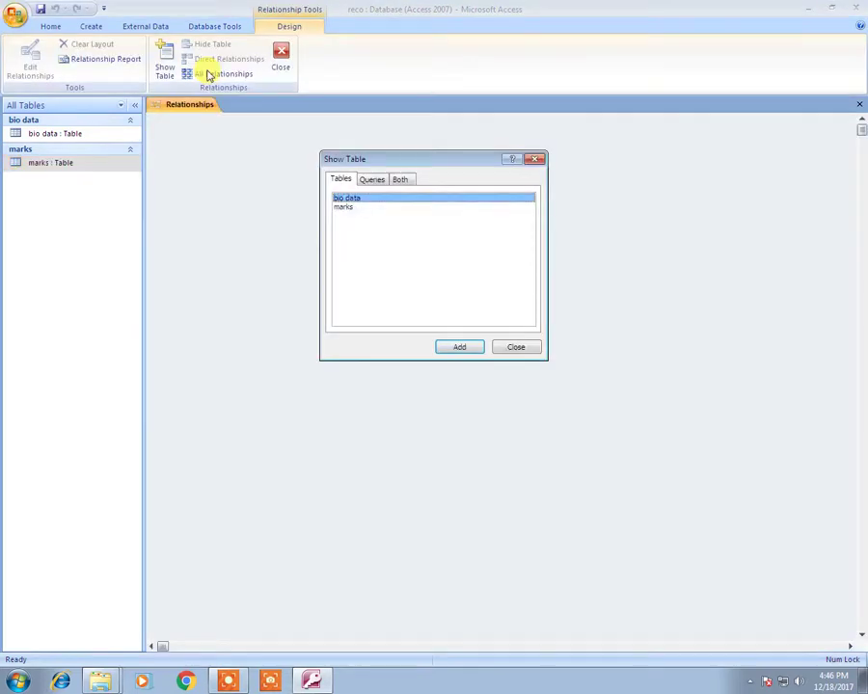
drag(392, 162, 495, 184)
drag(464, 236, 478, 224)
click(465, 225)
click(568, 372)
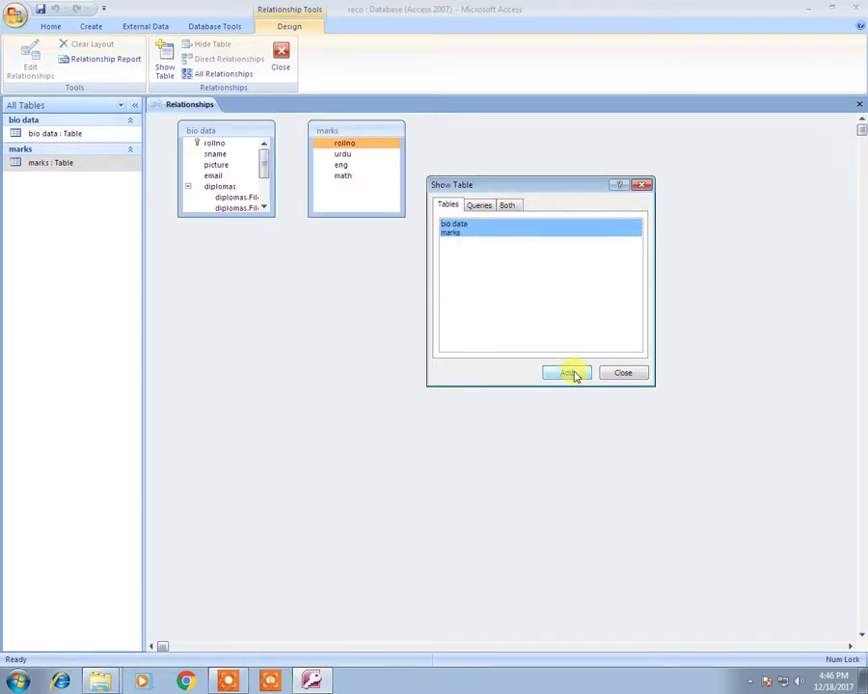
click(622, 375)
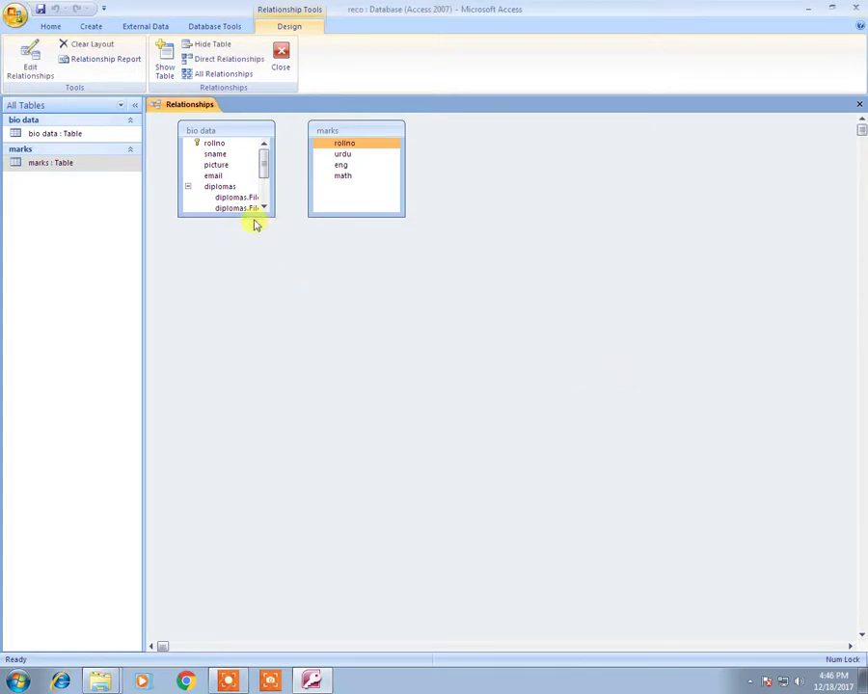
Enlarge the bio data and marks field lists and space them apart in the relationships layout so all fields can be seen.
drag(254, 216, 288, 275)
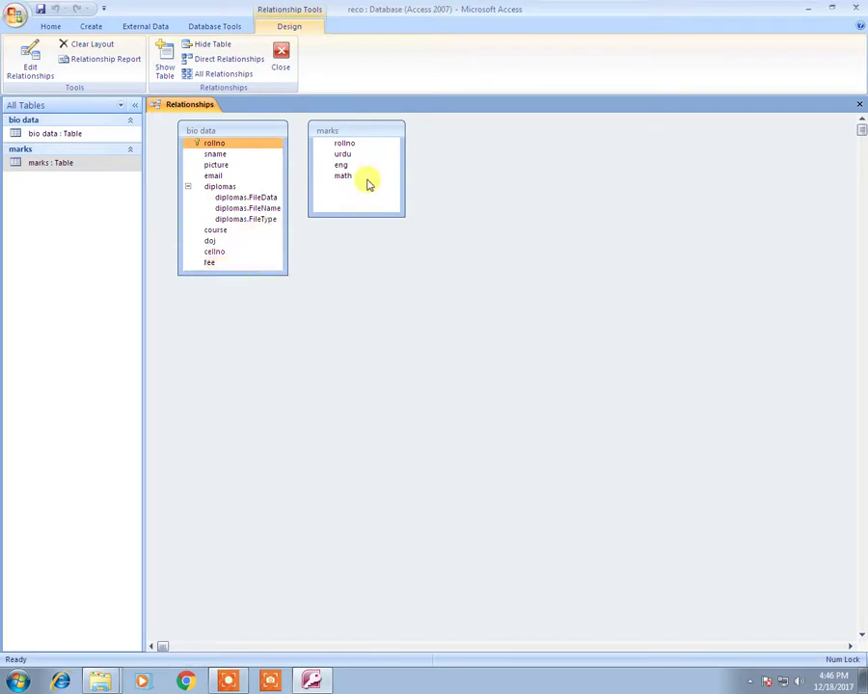
drag(358, 139, 431, 153)
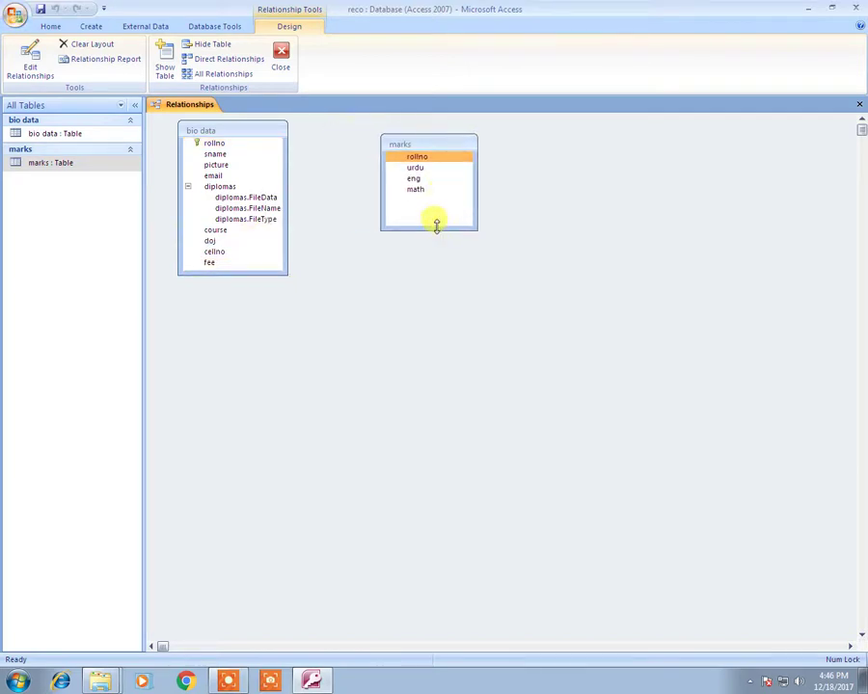
drag(435, 225, 436, 268)
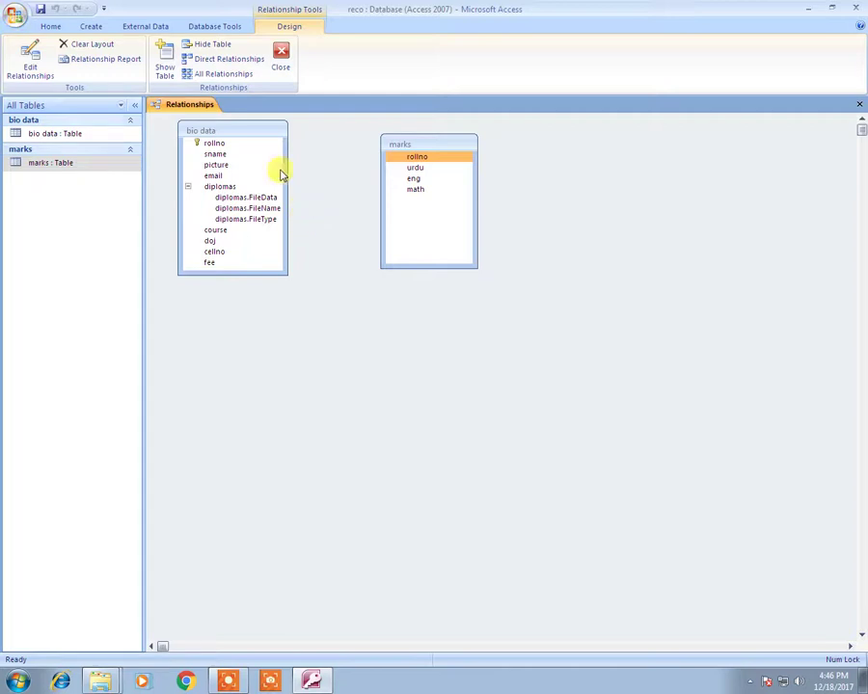
drag(252, 134, 283, 141)
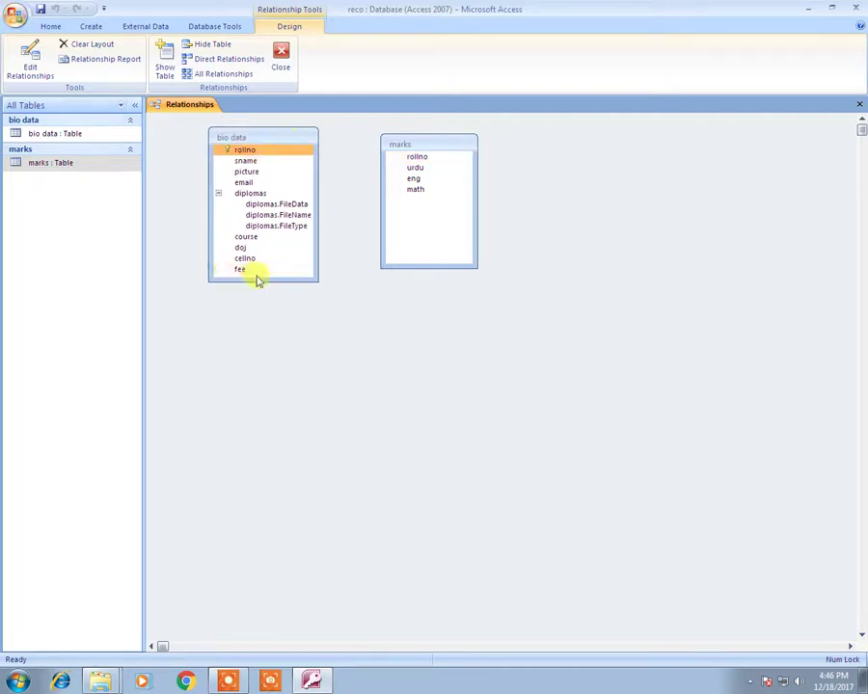
mouse_move(256, 280)
mouse_down()
mouse_move(259, 303)
mouse_move(257, 278)
mouse_up()
Create a relationship from rollno in bio data to rollno in marks without enforcing referential integrity.
drag(245, 152, 416, 160)
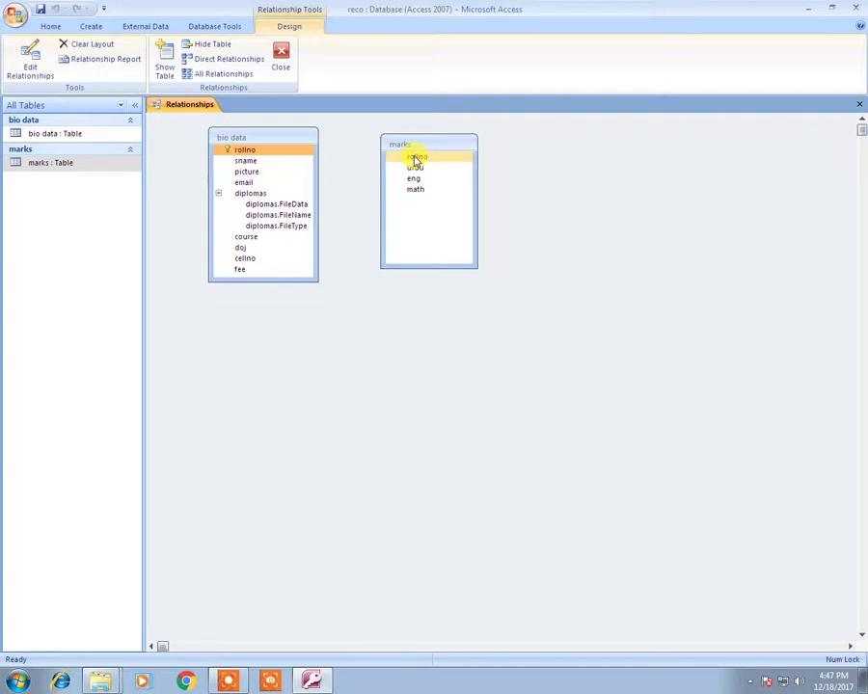
drag(415, 160, 260, 154)
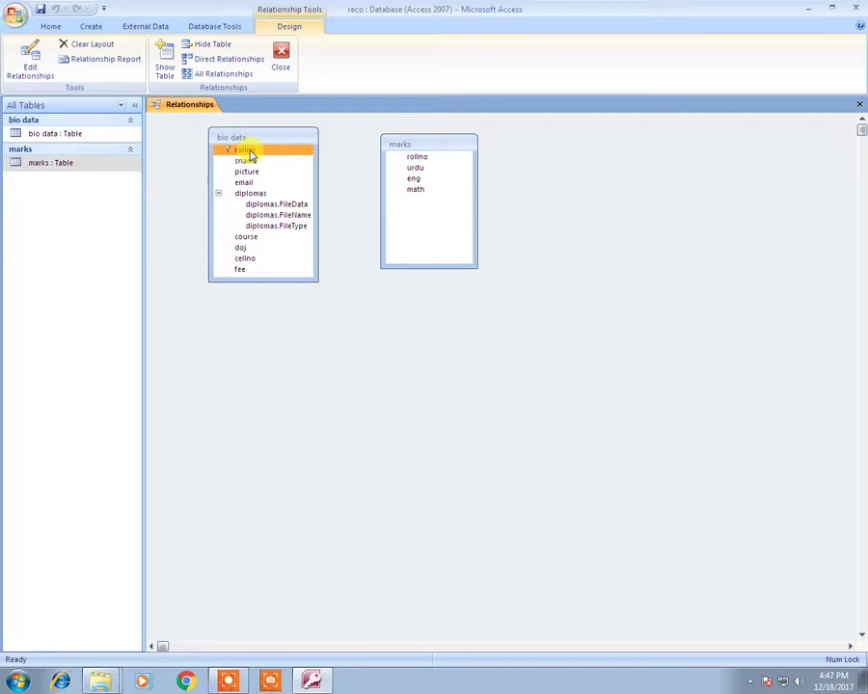
drag(248, 154, 416, 163)
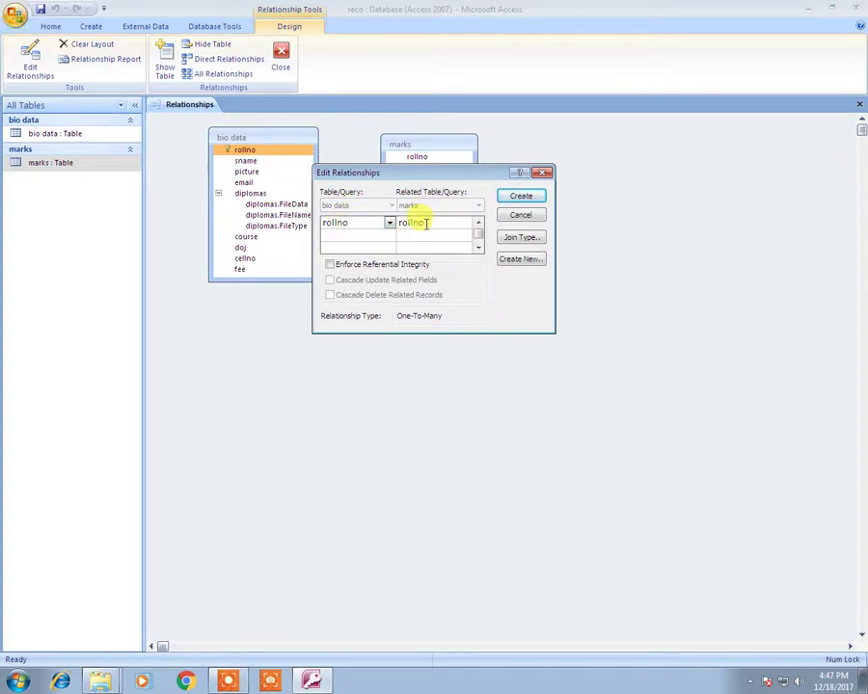
drag(406, 174, 415, 332)
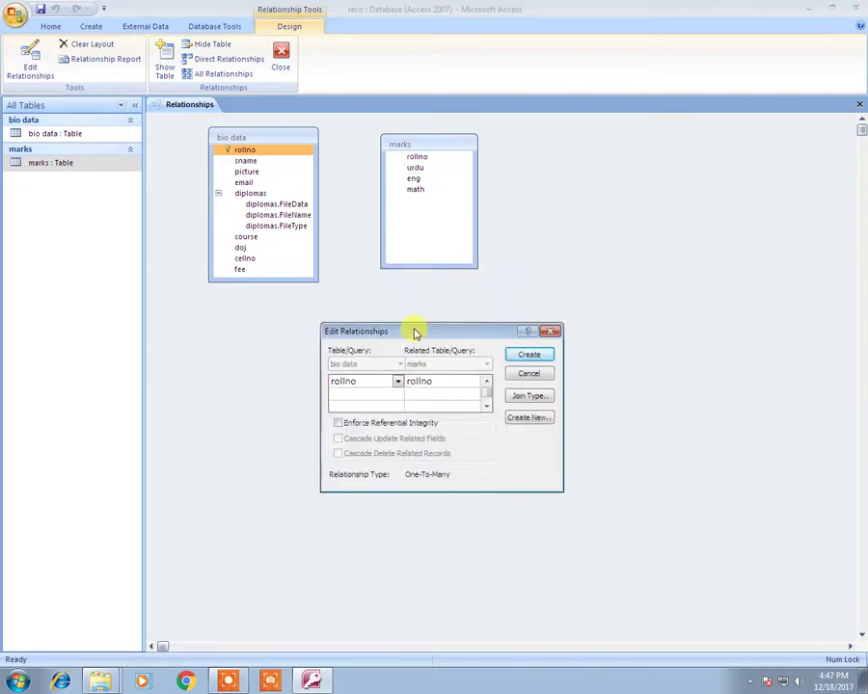
click(530, 359)
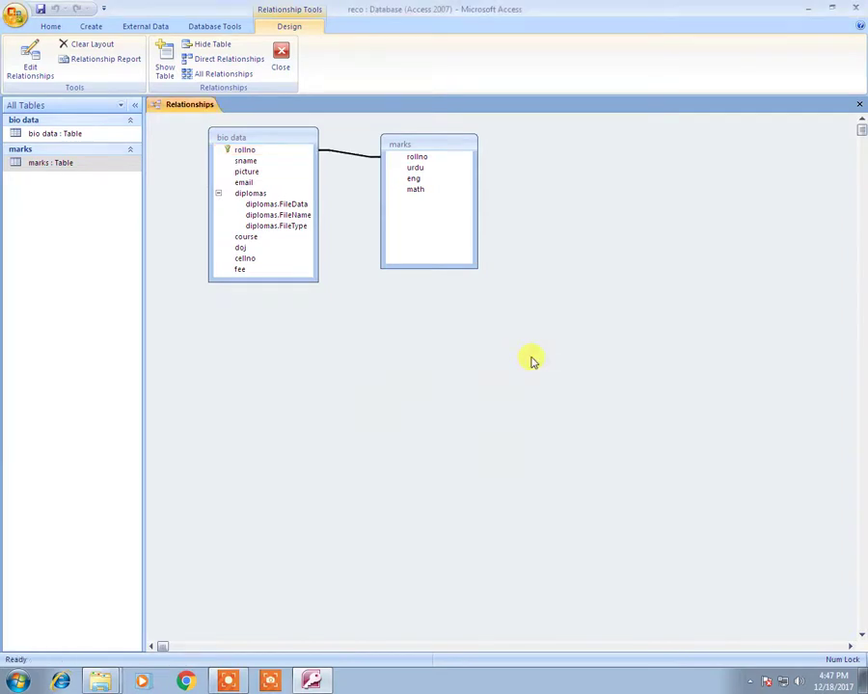
Move the marks field list diagonally away from bio data and delete the relationship between the two tables.
drag(420, 139, 522, 275)
click(434, 257)
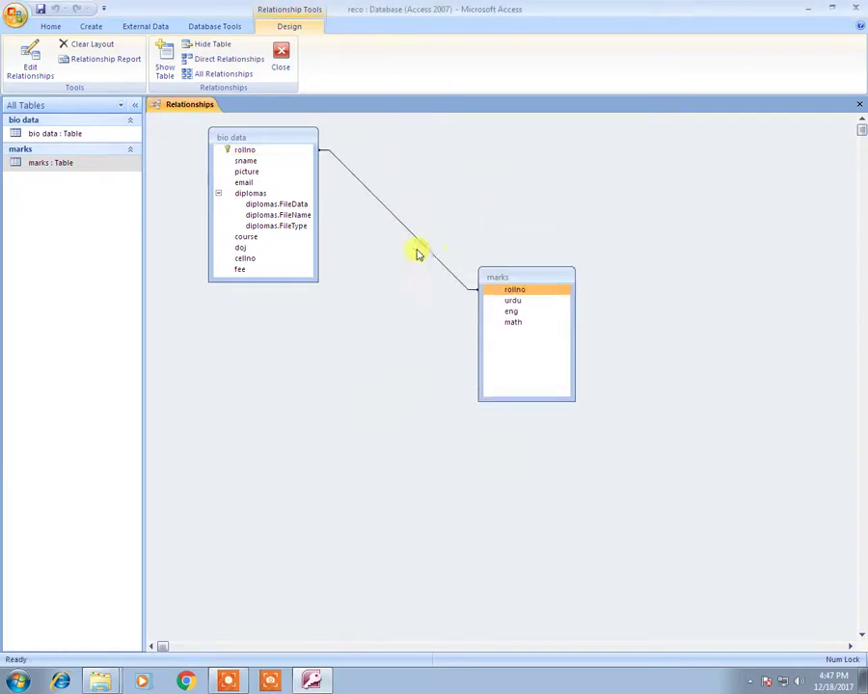
click(400, 228)
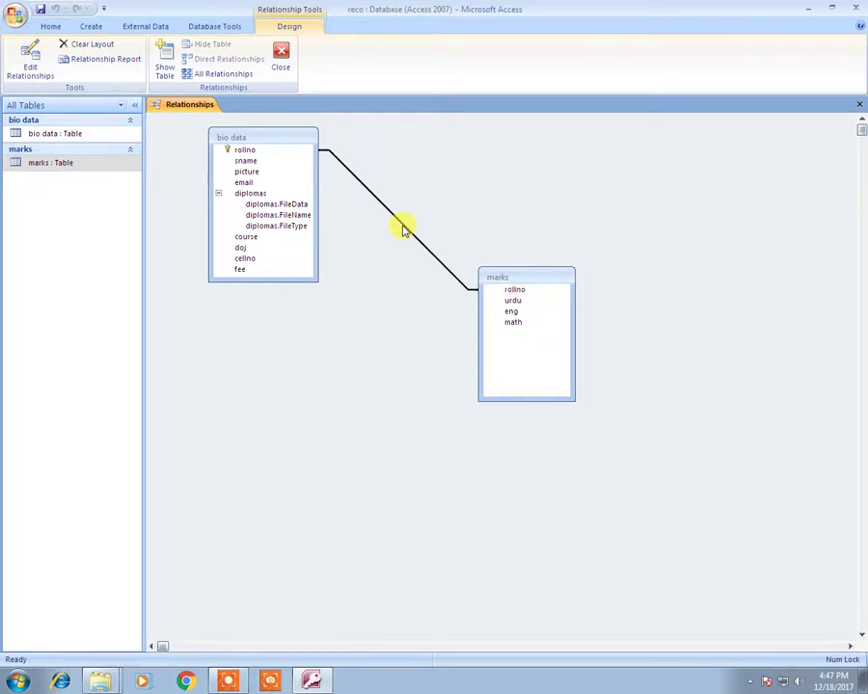
key(Delete)
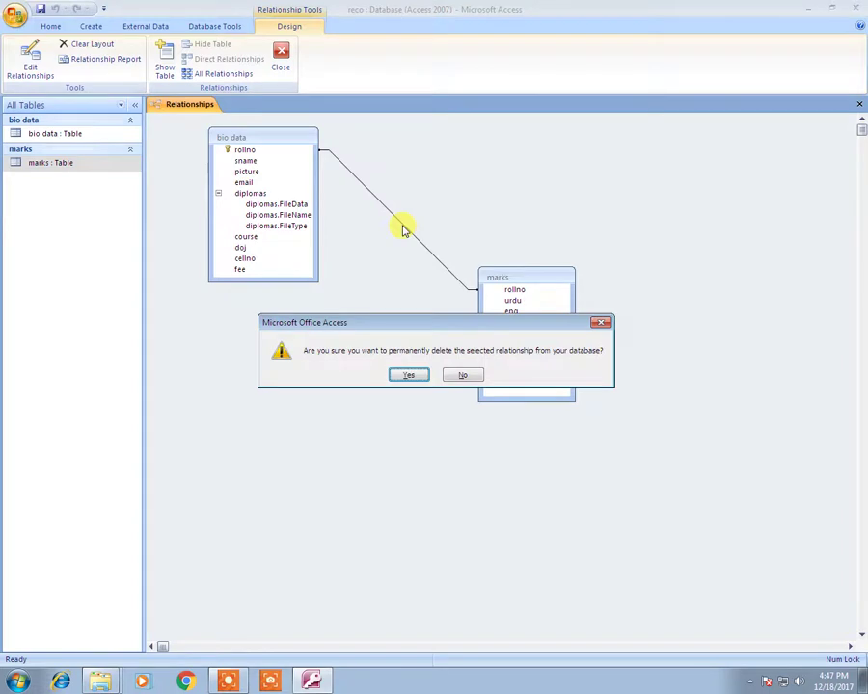
click(409, 375)
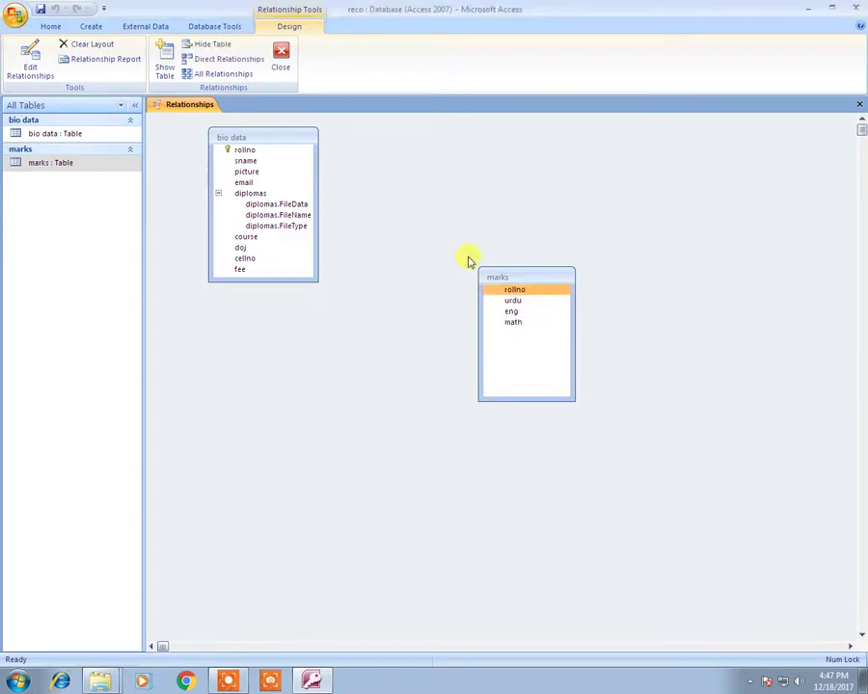
Try to create a rollno relationship from bio data to marks with Enforce Referential Integrity, Cascade Update Related Fields and Cascade Delete Related Records enabled.
click(247, 150)
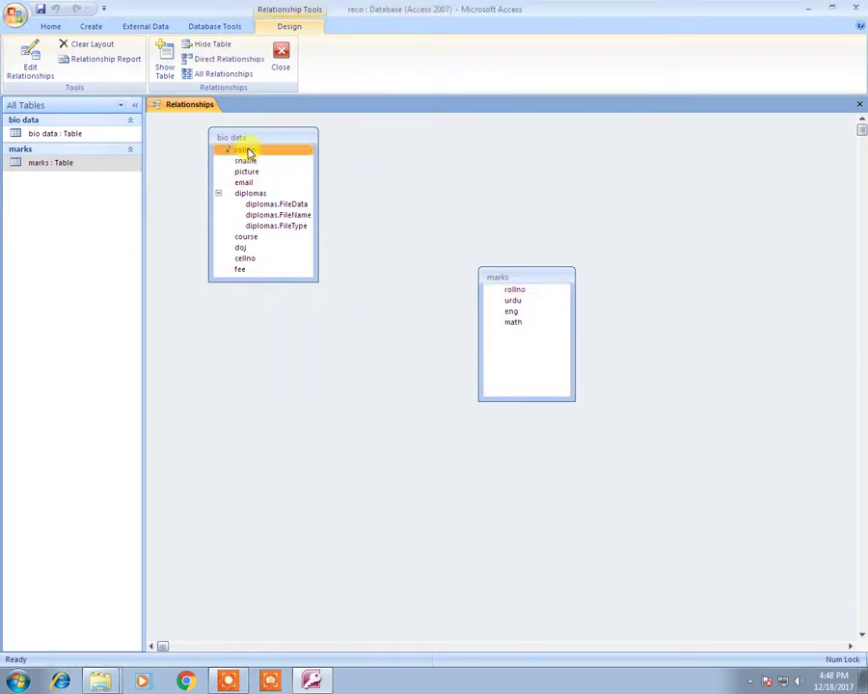
drag(247, 150, 517, 292)
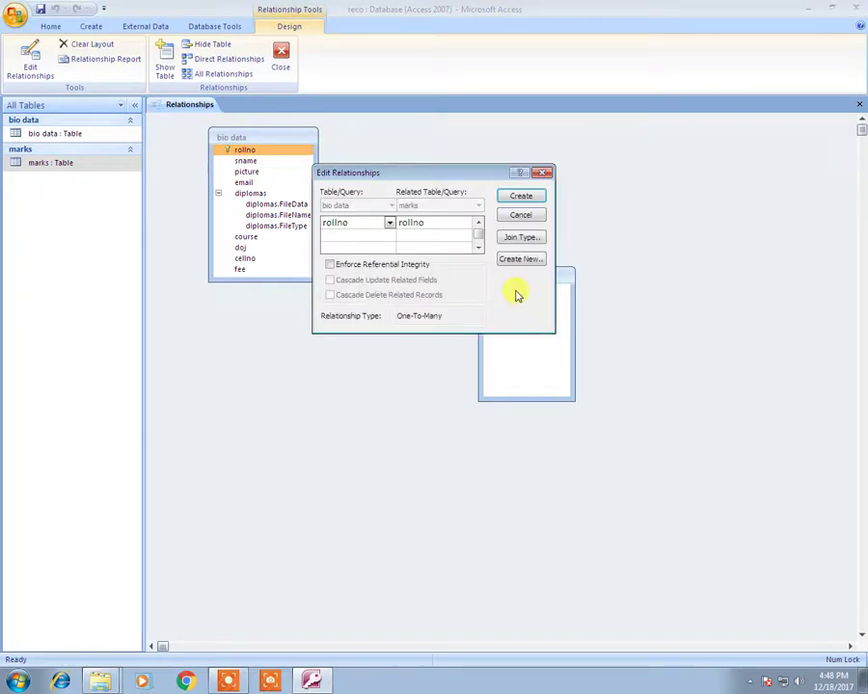
click(330, 265)
click(331, 280)
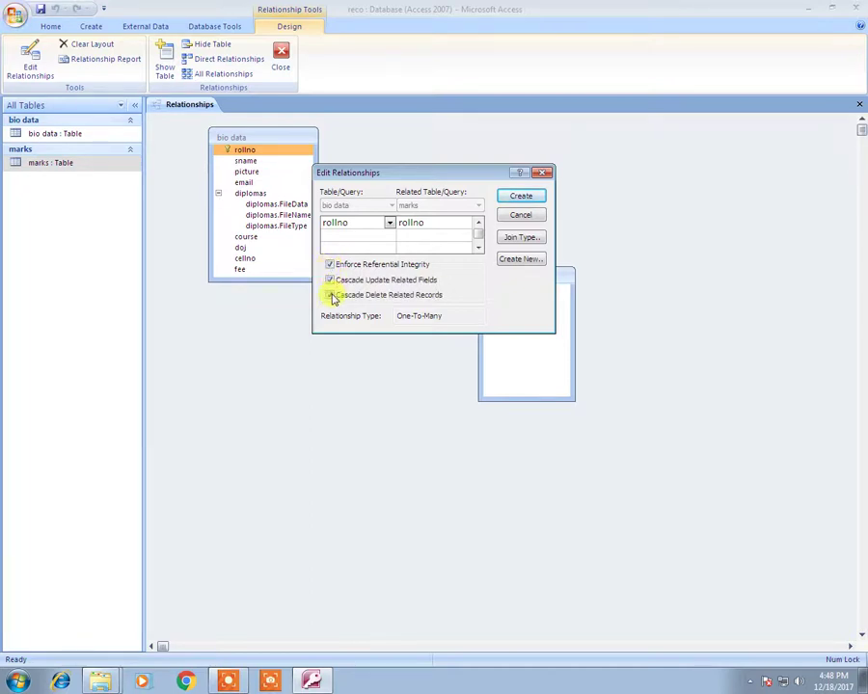
click(330, 295)
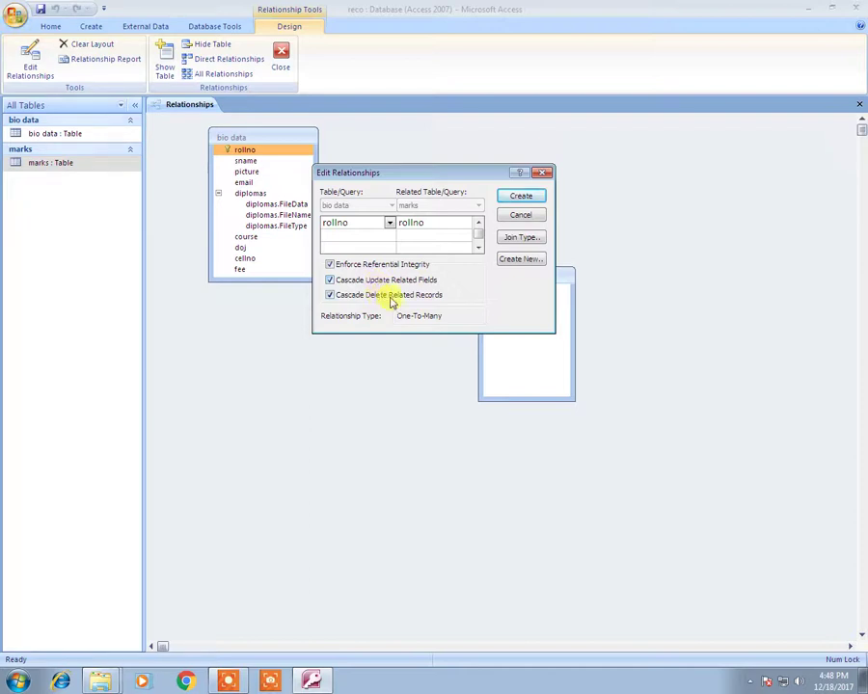
drag(401, 175, 300, 365)
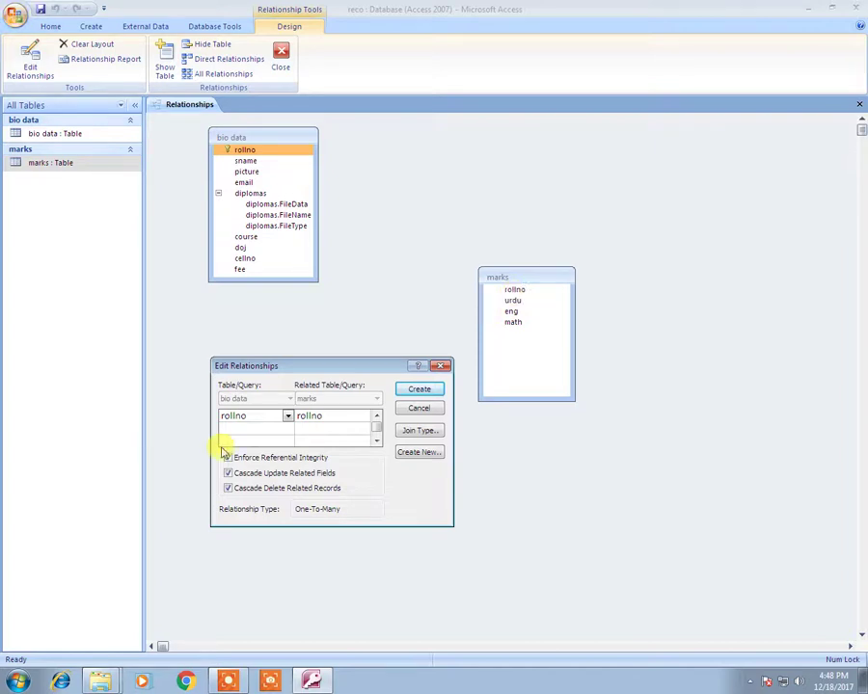
click(419, 392)
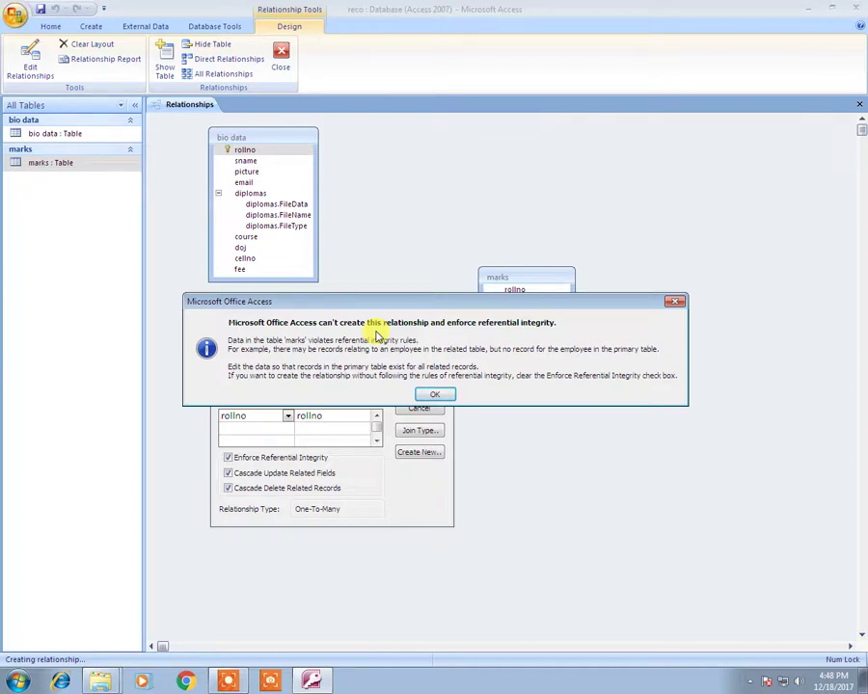
click(435, 395)
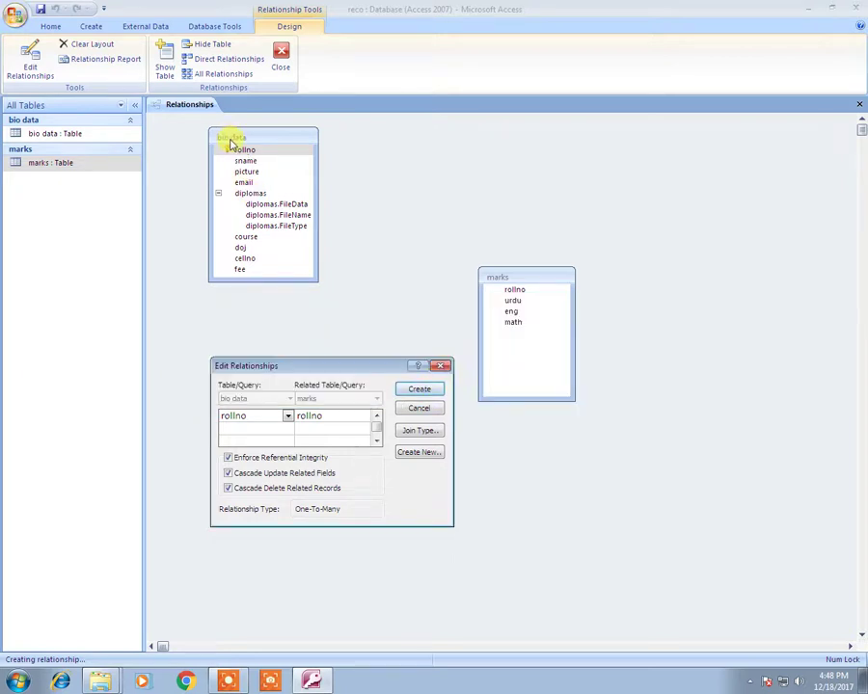
Dismiss the pending relationship, delete all records from the marks table and close the table.
click(440, 365)
click(40, 162)
double_click(41, 162)
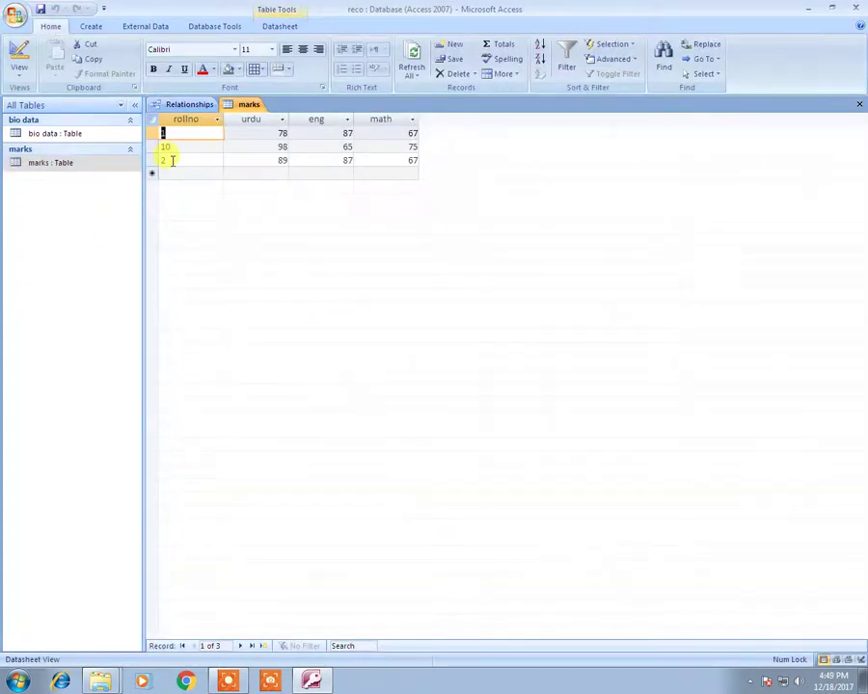
click(150, 121)
right_click(151, 122)
click(183, 141)
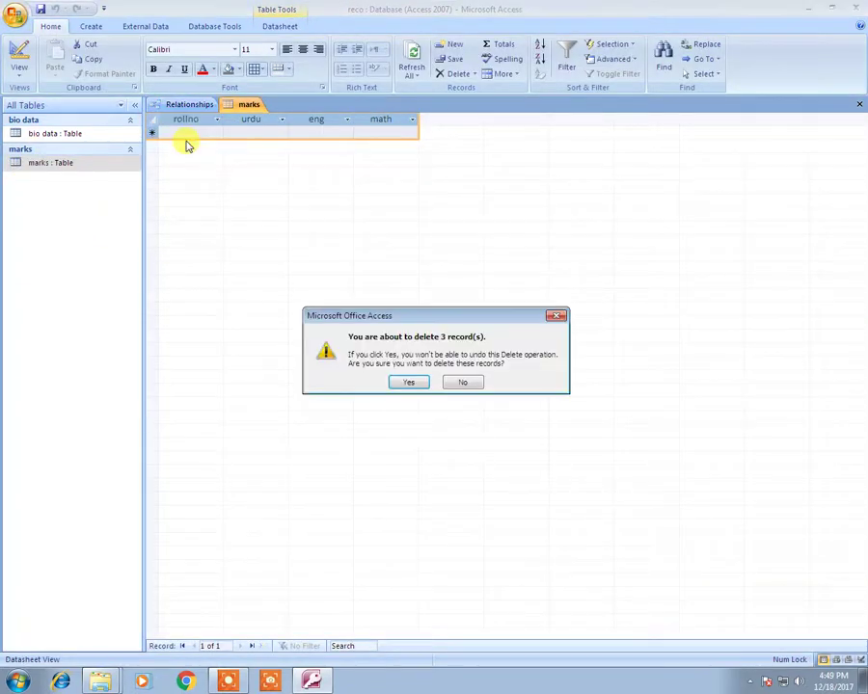
click(410, 380)
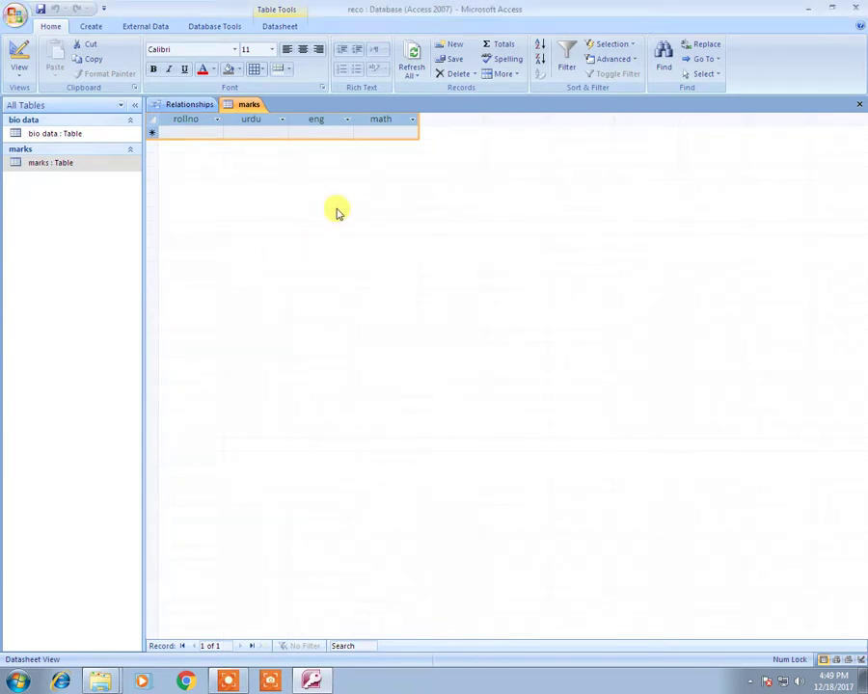
click(859, 104)
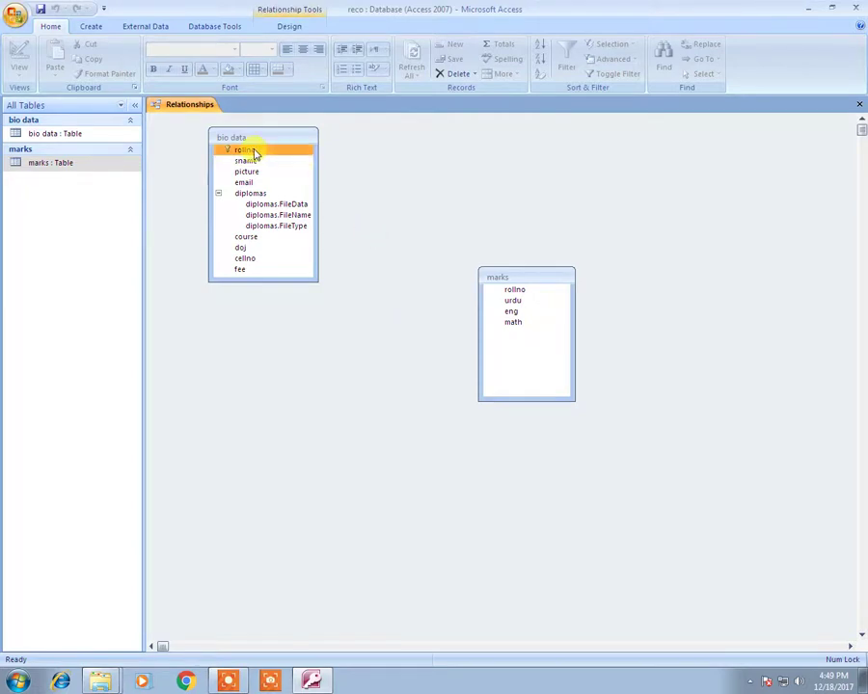
Create a relationship from rollno in bio data to rollno in marks with Enforce Referential Integrity, Cascade Update Related Fields and Cascade Delete Related Records enabled.
drag(254, 152, 511, 293)
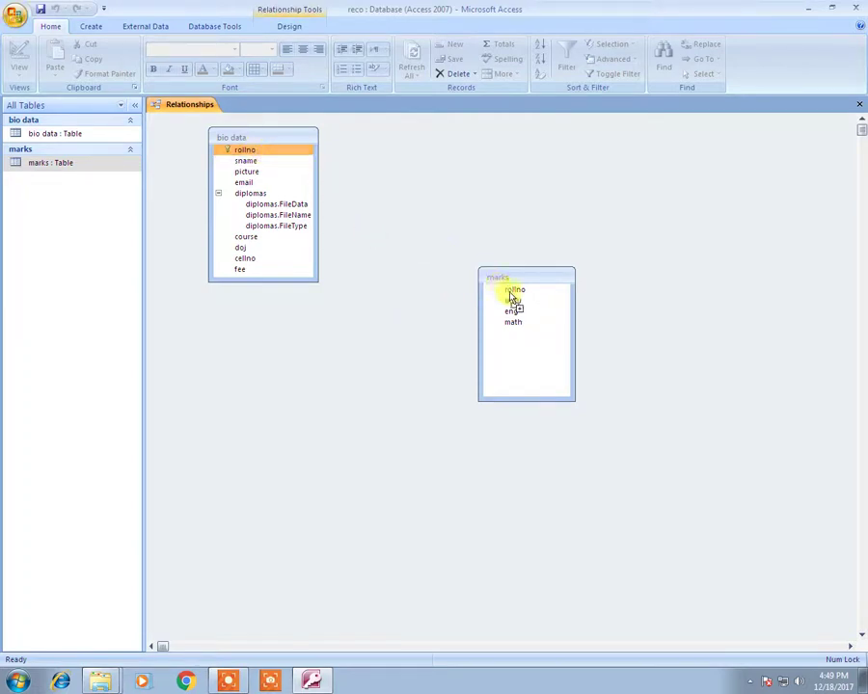
click(359, 267)
click(359, 280)
click(367, 295)
click(521, 196)
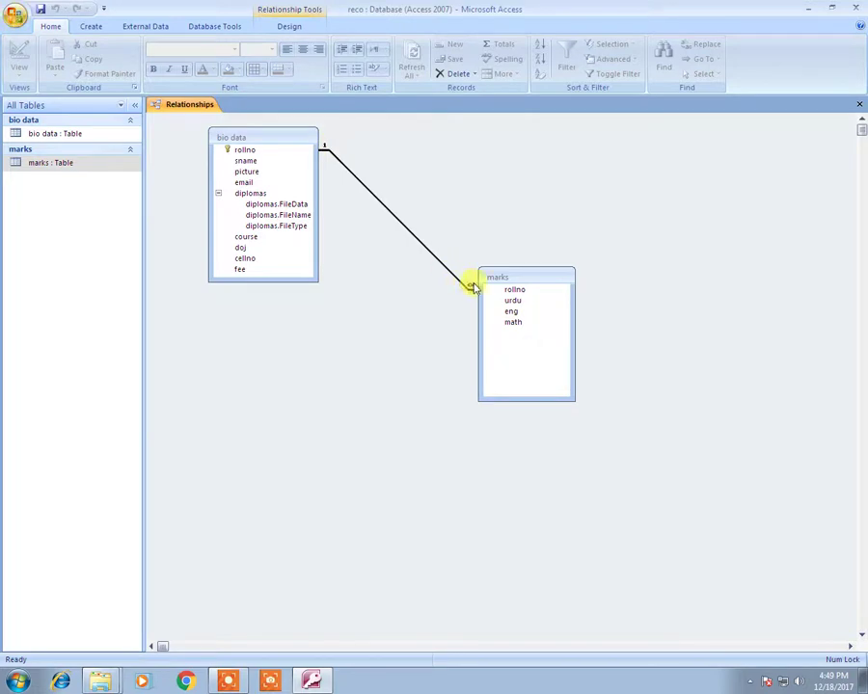
Move the marks field list close beside bio data and review the settings of the relationship between them.
drag(507, 279, 422, 148)
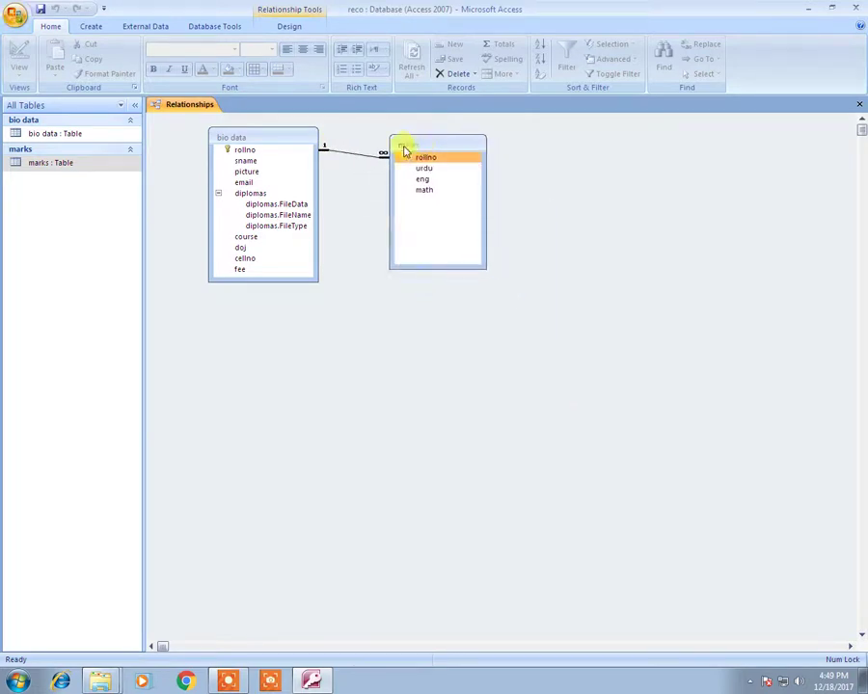
click(355, 155)
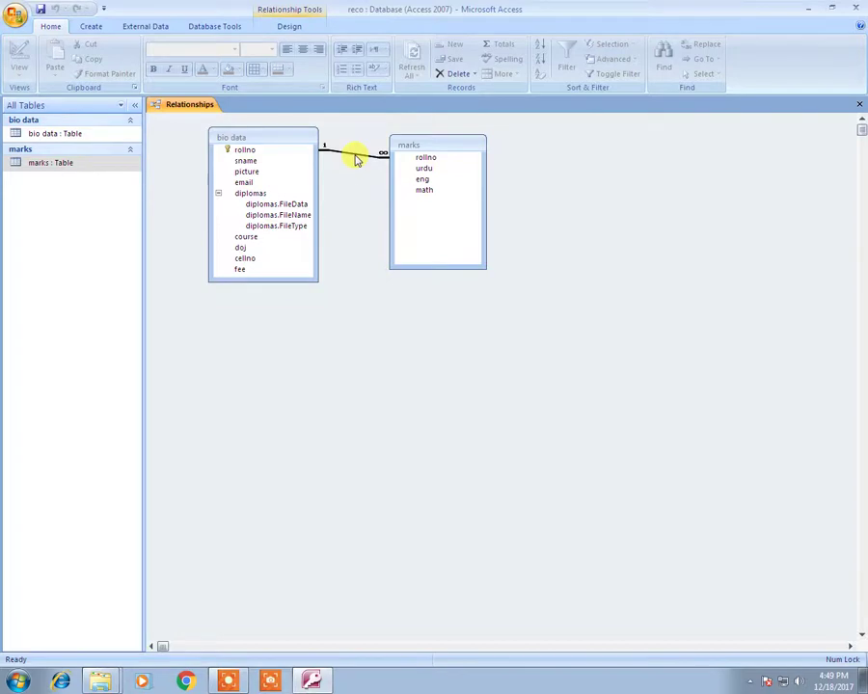
right_click(355, 157)
click(380, 162)
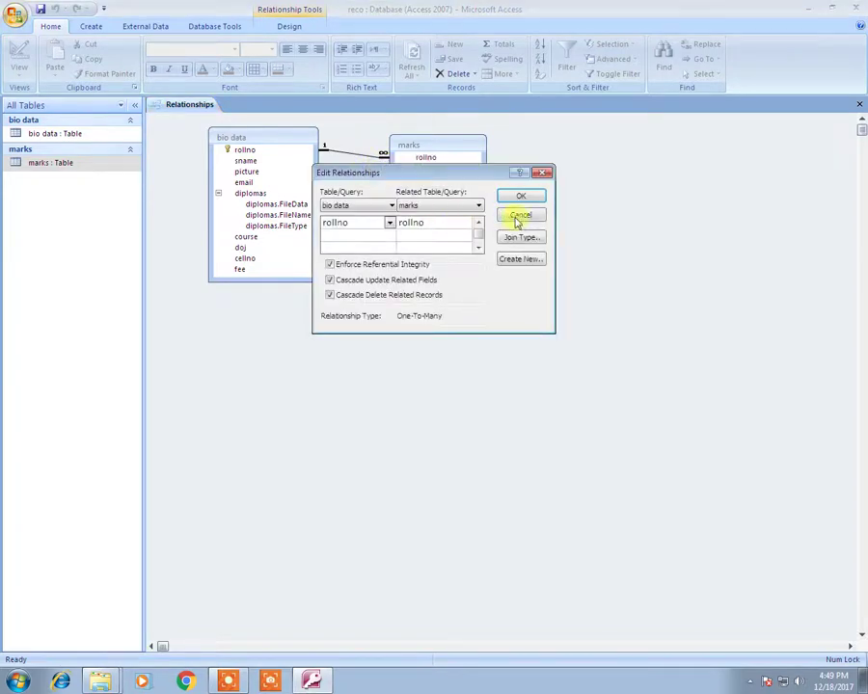
click(543, 174)
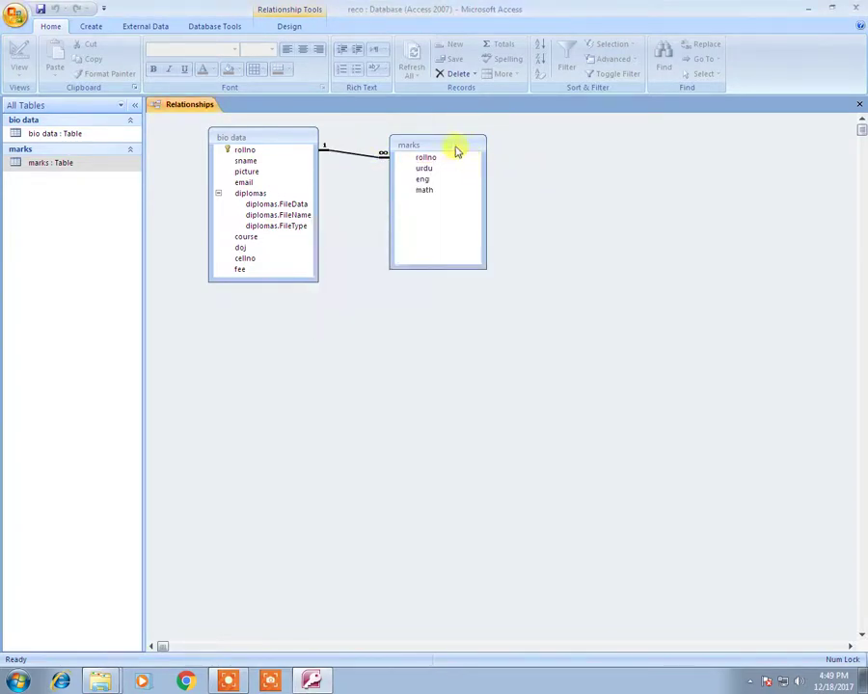
Move the marks field list diagonally away from bio data and reopen the relationship's settings to examine the available bio data fields.
drag(456, 151, 543, 212)
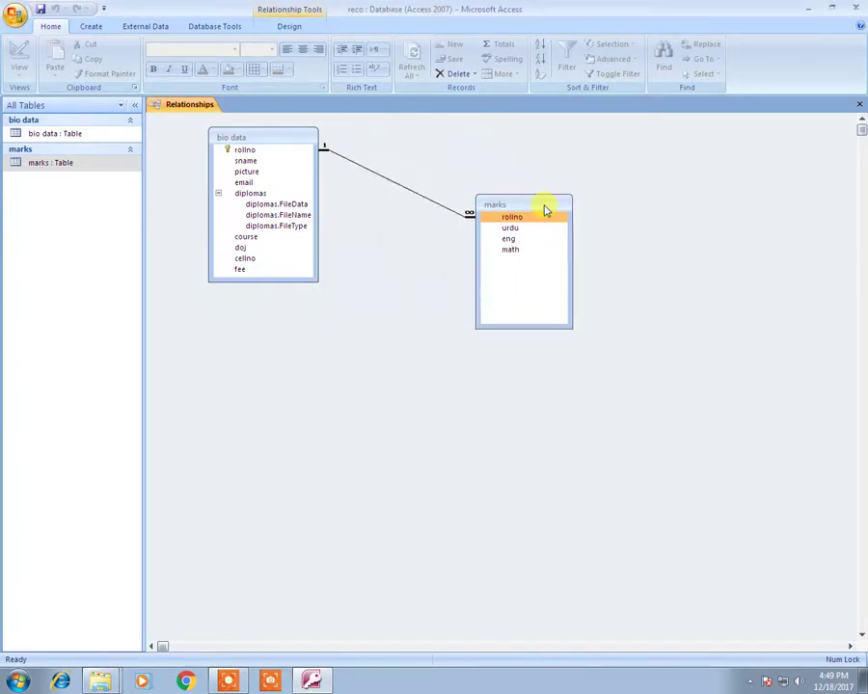
double_click(390, 179)
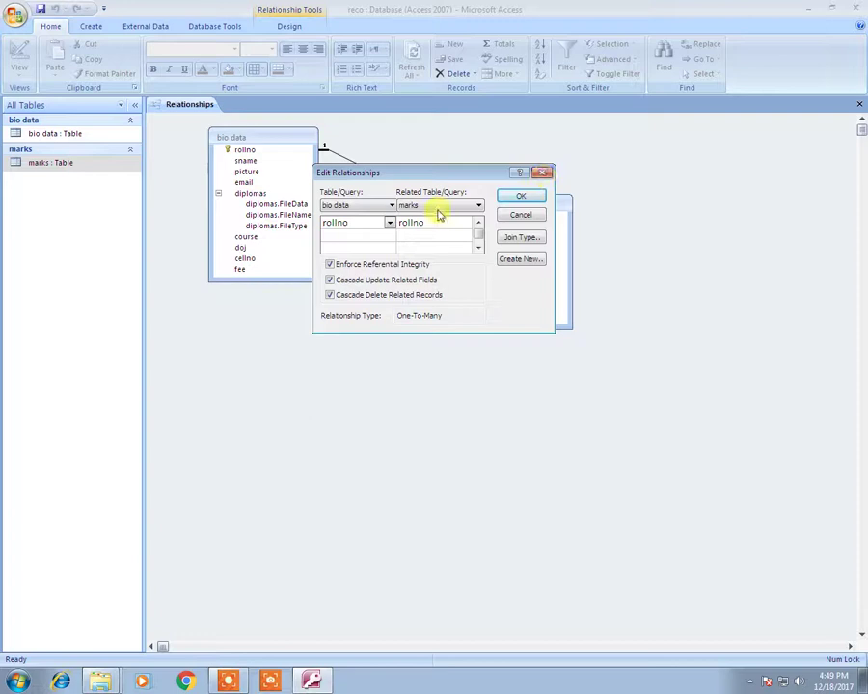
click(389, 223)
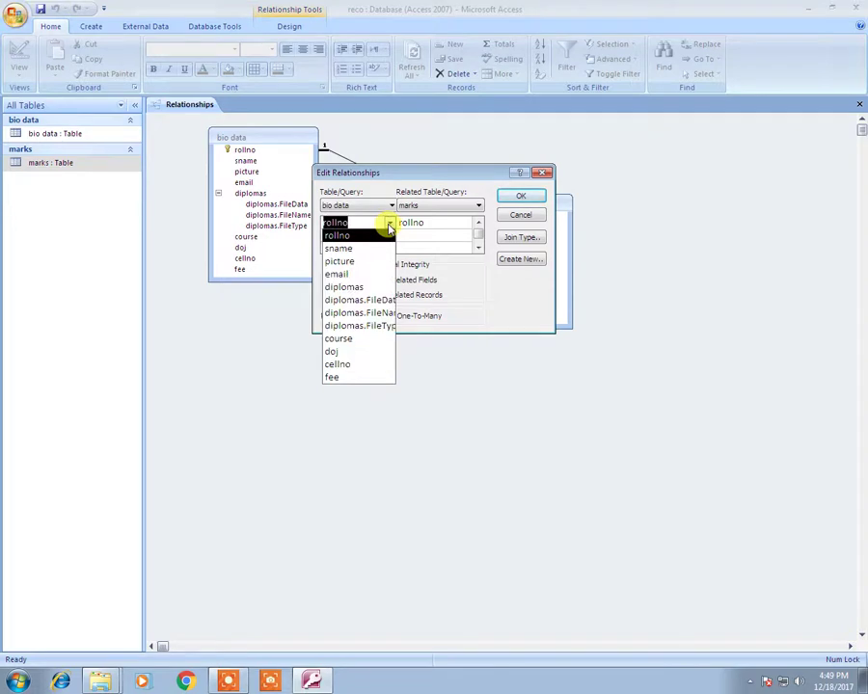
click(390, 226)
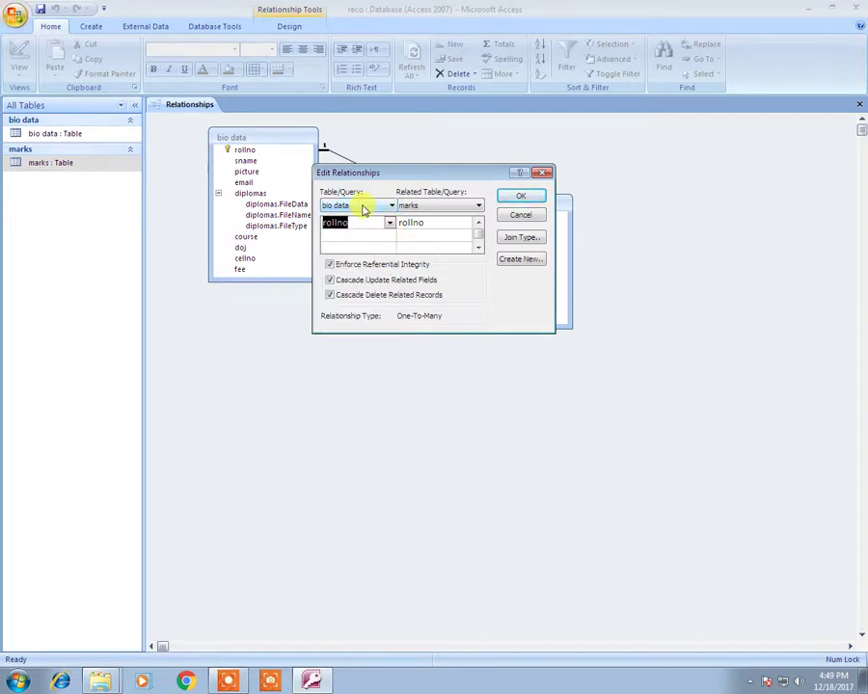